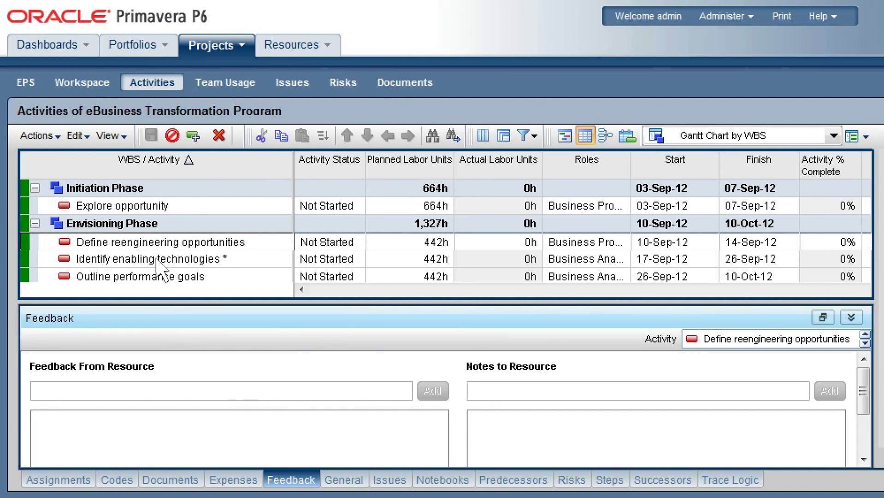
Step: Review the Feedback tab for Explore opportunity, Identify enabling technologies and Define reengineering opportunities
left_click(153, 206)
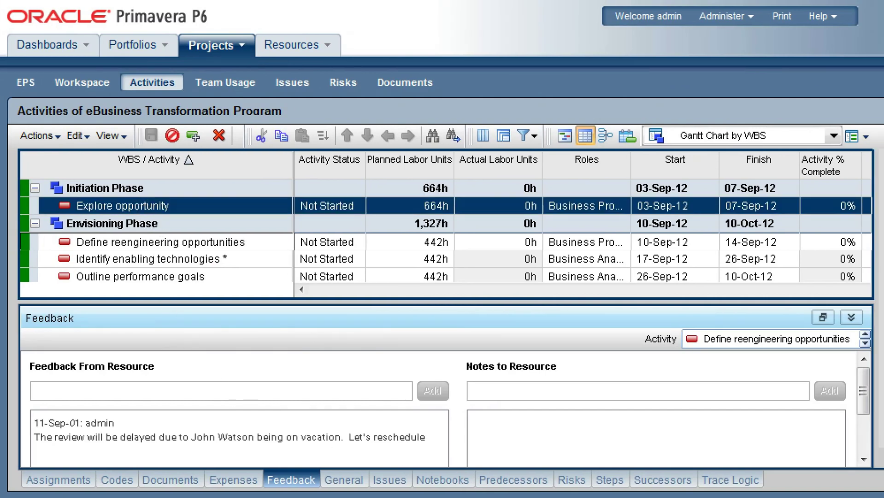
left_click(153, 258)
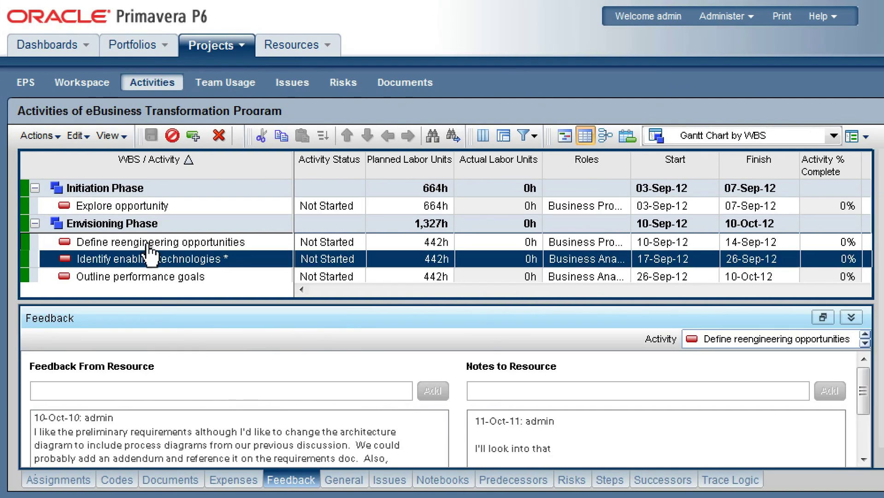
left_click(148, 246)
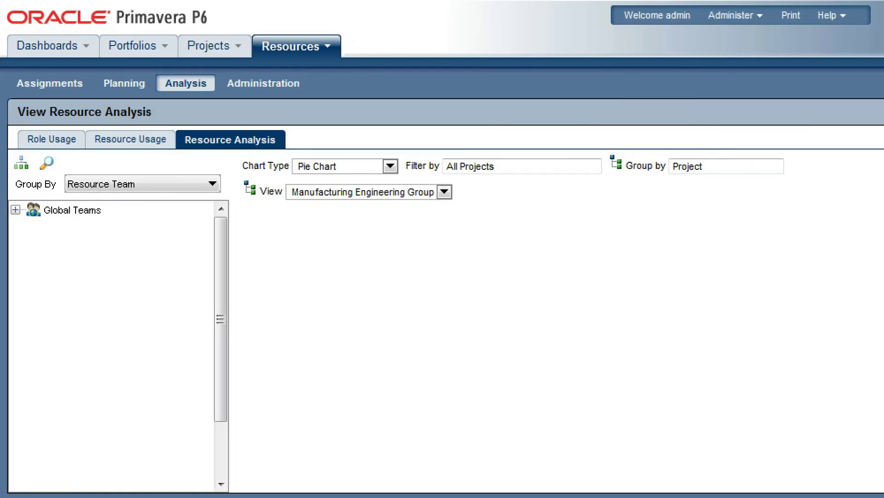
Step: Expand Global Teams and Manufacturing Engineering Group to show its by-project allocation pie chart
left_click(15, 209)
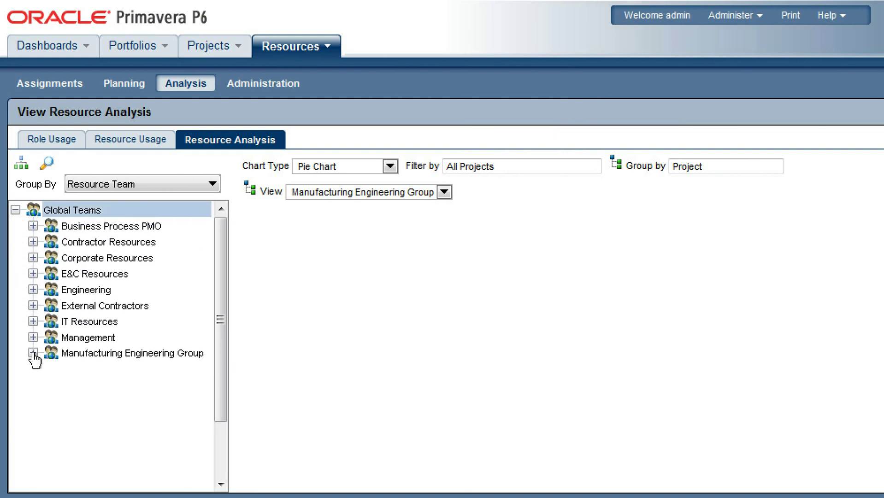
left_click(32, 352)
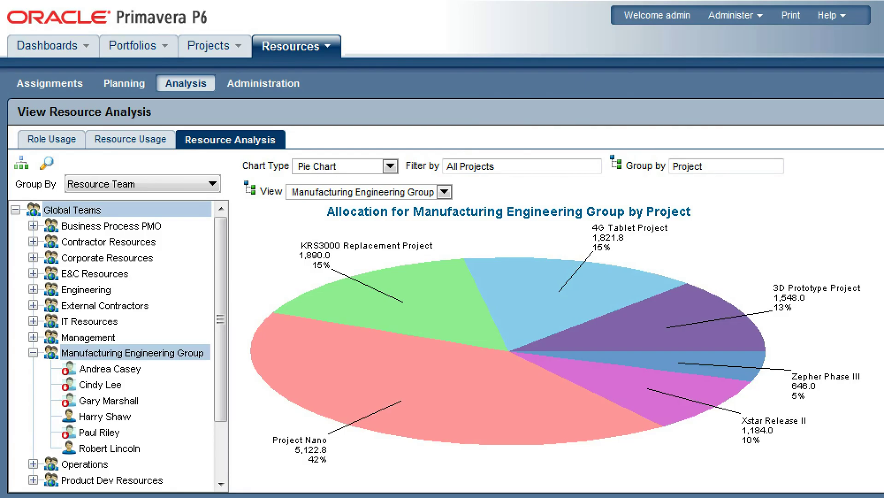